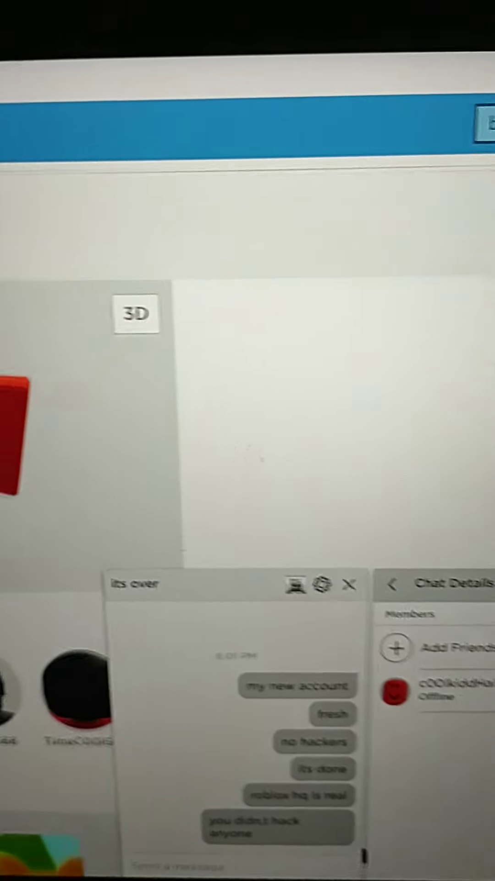
Close the chat window to reveal the red avatar's Currently Wearing and Friends sections.
click(329, 580)
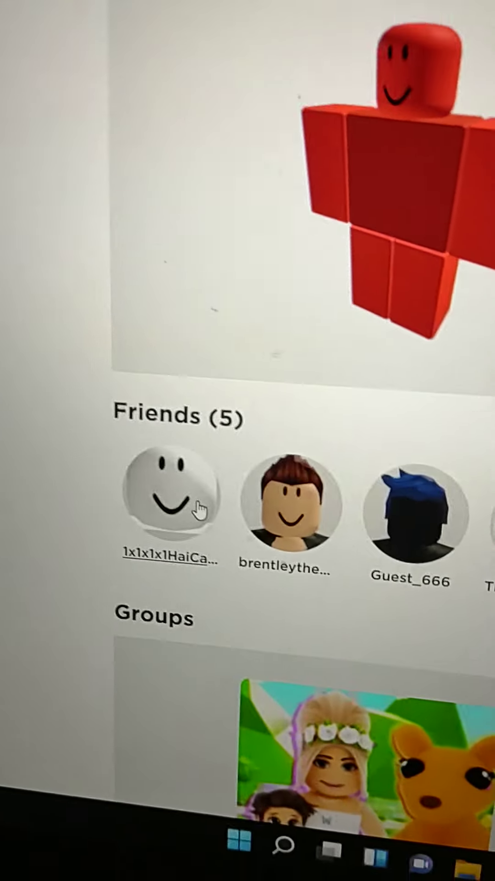
Go through a friend's profile to the blue-haired friend's profile with eight friends and a group.
click(198, 508)
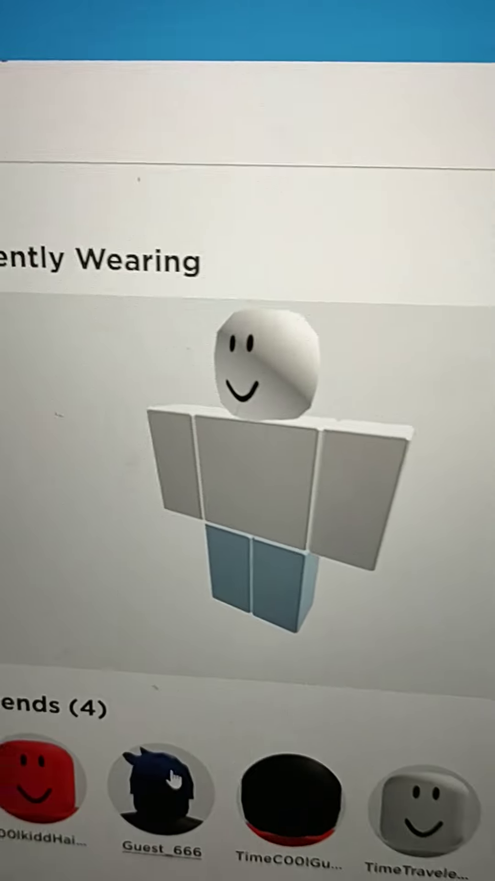
click(177, 786)
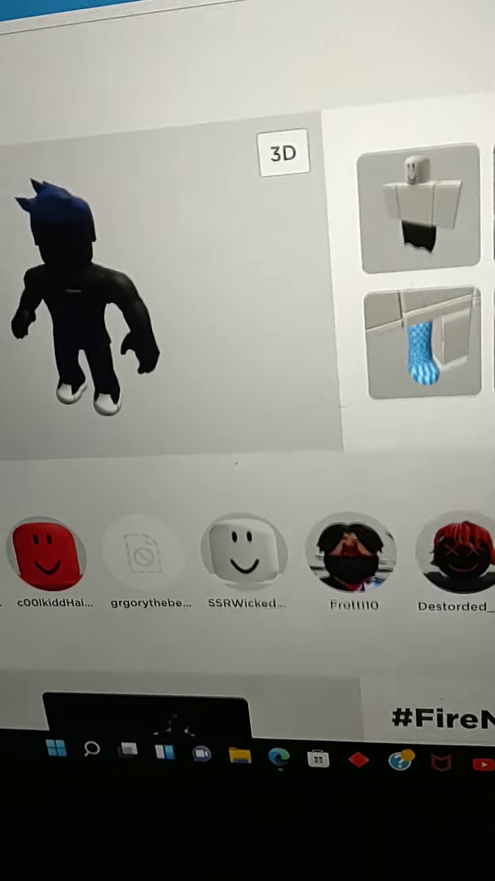
scroll(248, 440, down, 4)
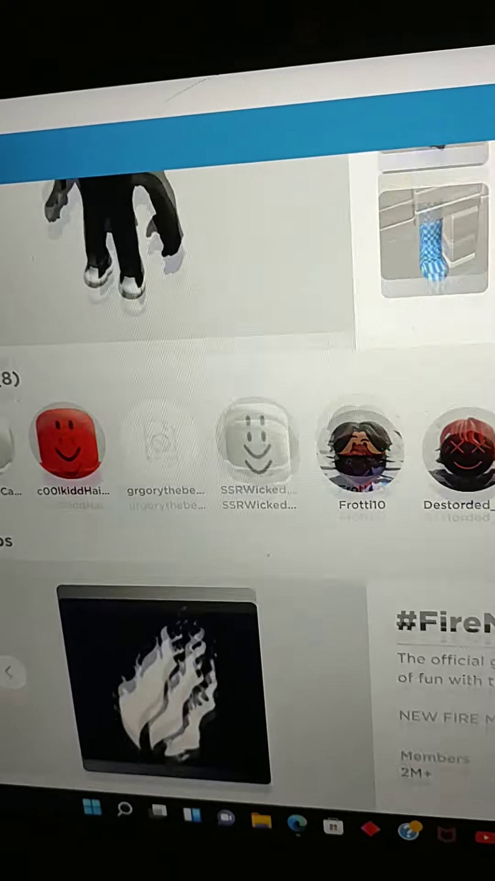
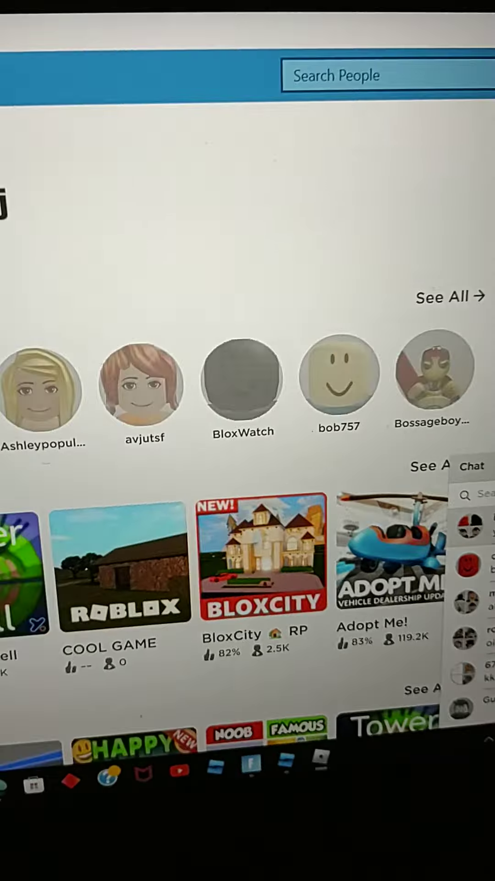
Open the 'its over' conversation from the chat list.
click(261, 434)
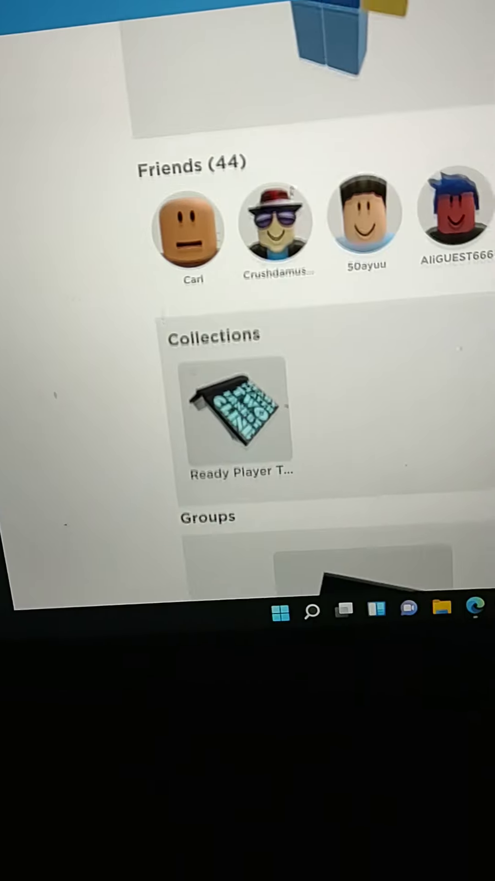
scroll(248, 344, down, 3)
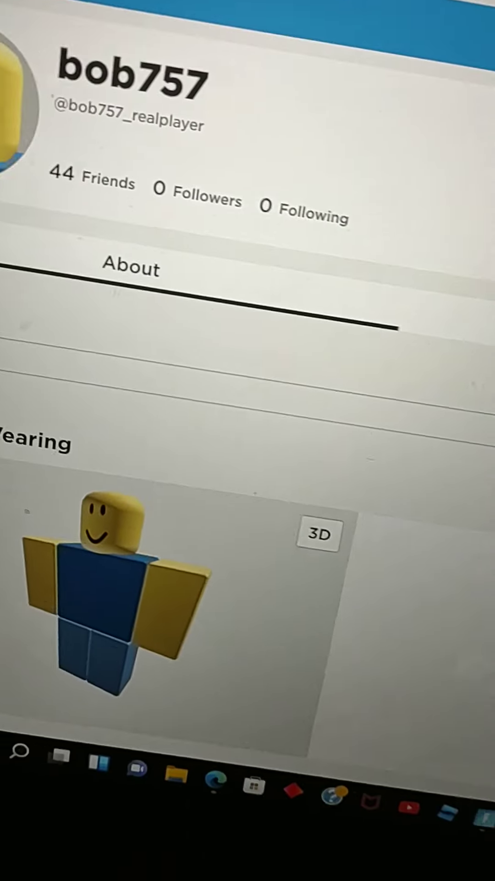
Check the profile's Creations, then go back to its About section.
click(441, 413)
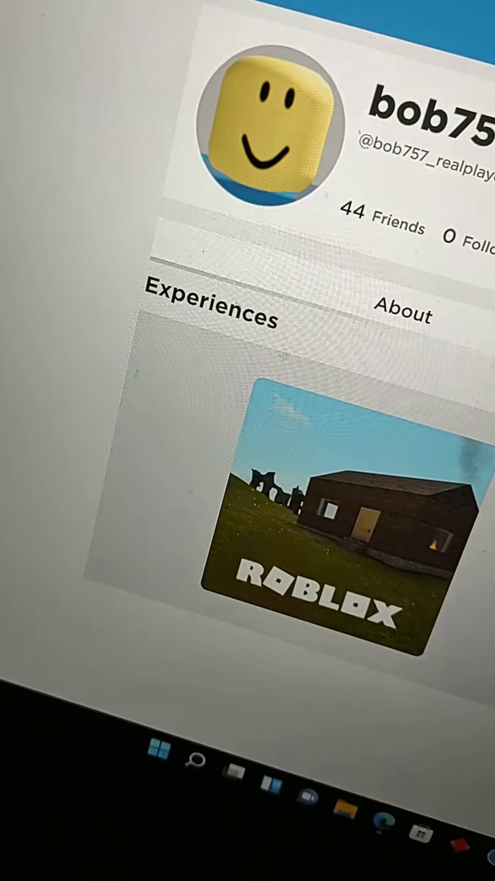
key(alt+Left)
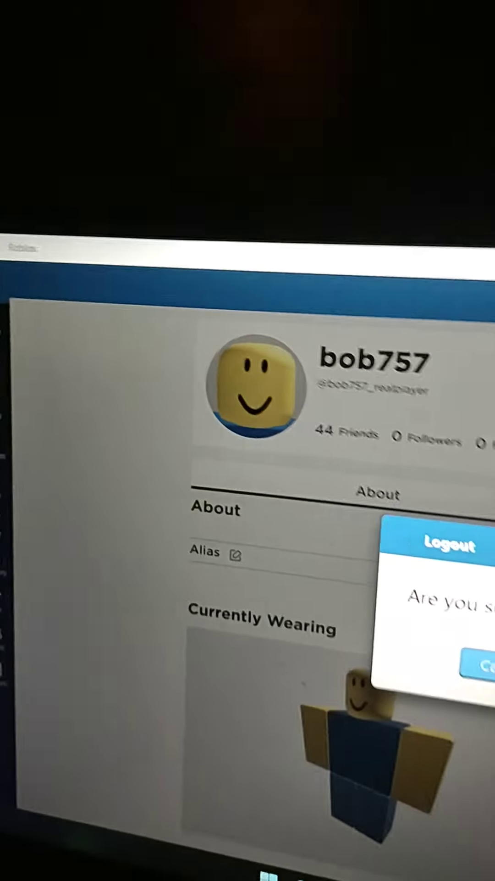
Confirm logging out of the bob757 account.
click(485, 669)
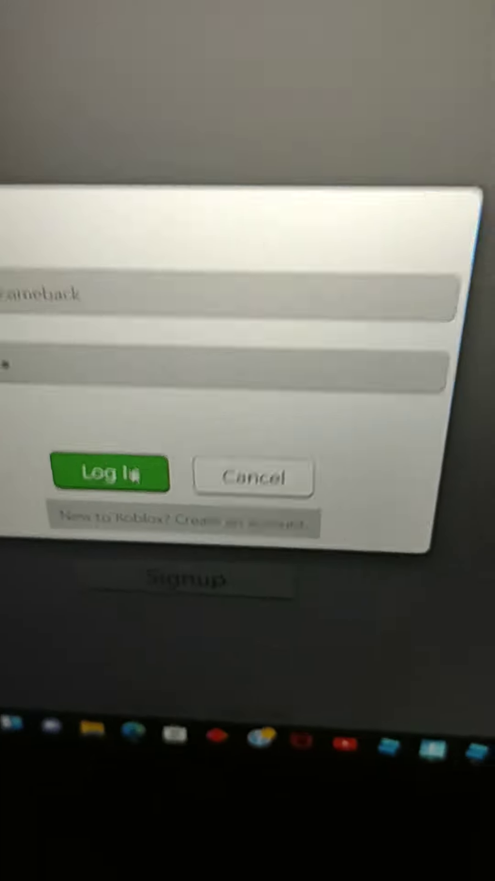
Attempt sign-in, then erase the username's last characters after the incorrect-credentials error.
click(185, 626)
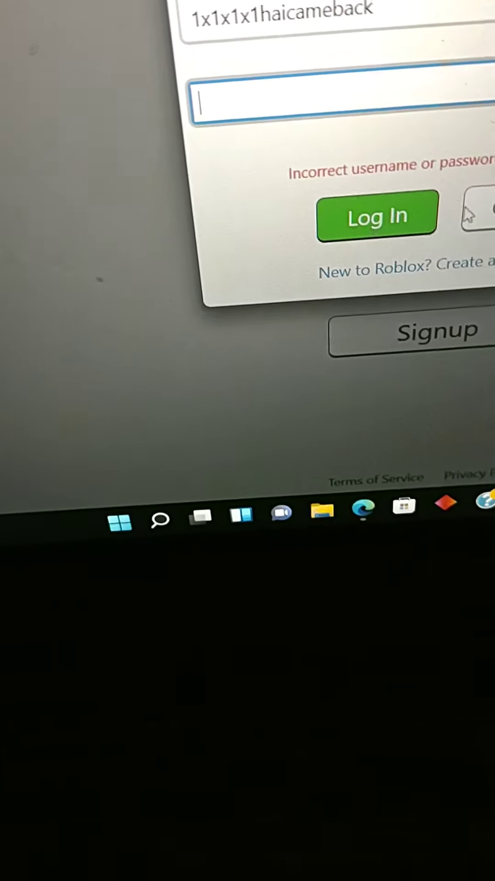
key(BackSpace)
key(BackSpace)
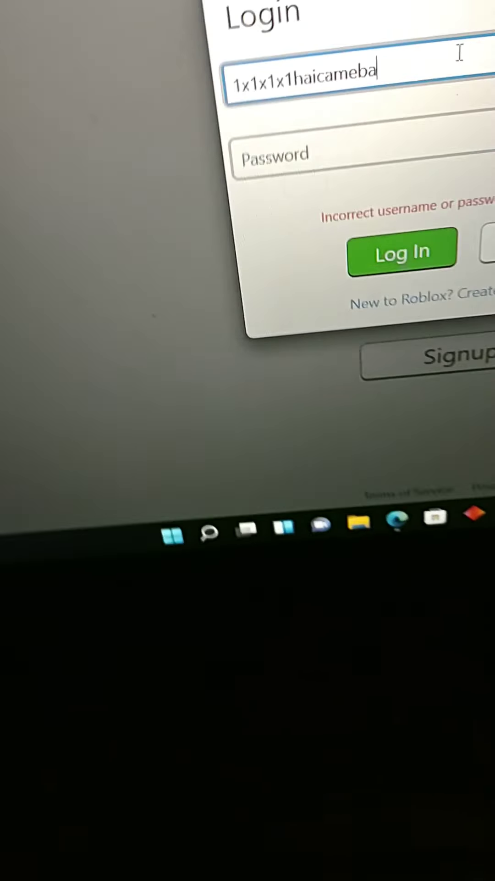